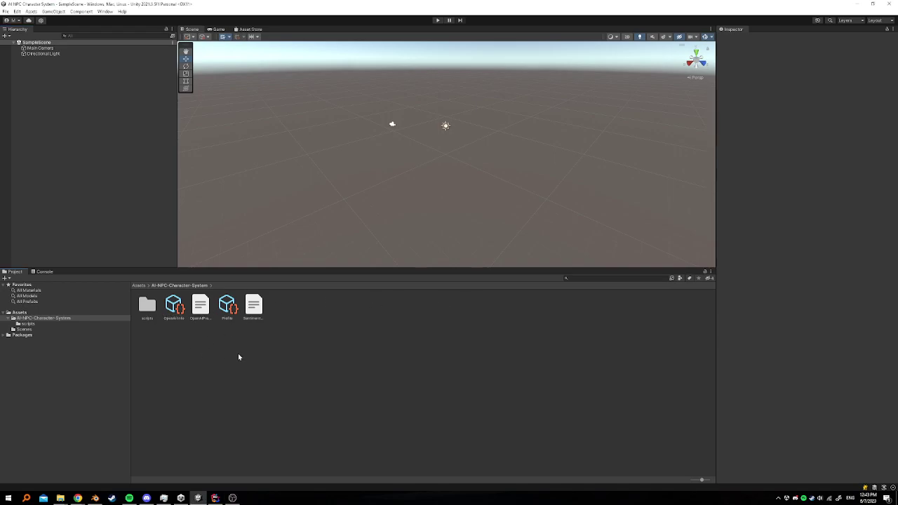
Inspect the Profile and OpenAI Info assets and check the stored API key.
{"action": "left_click", "coordinate": [234, 309]}
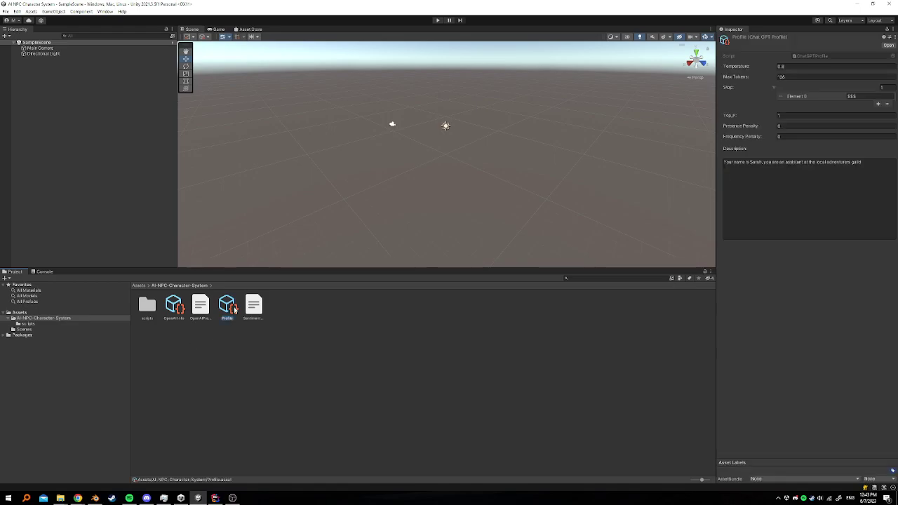
{"action": "left_click", "coordinate": [175, 308]}
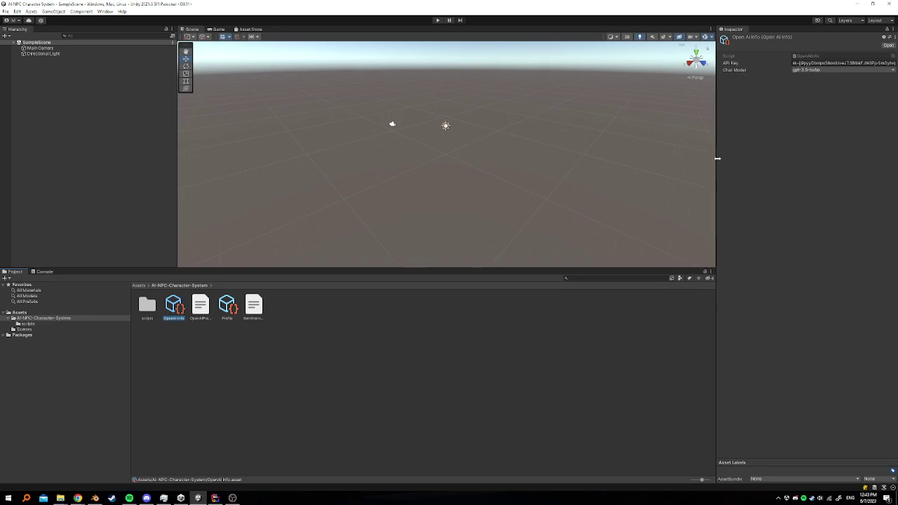
{"action": "left_click", "coordinate": [820, 63]}
{"action": "left_click", "coordinate": [819, 64]}
Keep gpt-3.5-turbo as the OpenAI Info chat model and deselect the asset.
{"action": "left_click", "coordinate": [822, 116]}
{"action": "left_click", "coordinate": [825, 70]}
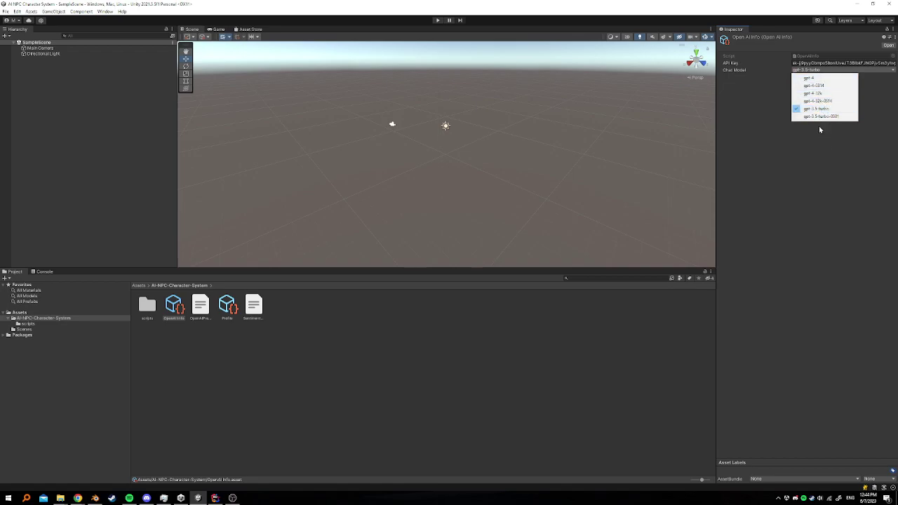
{"action": "left_click", "coordinate": [817, 148]}
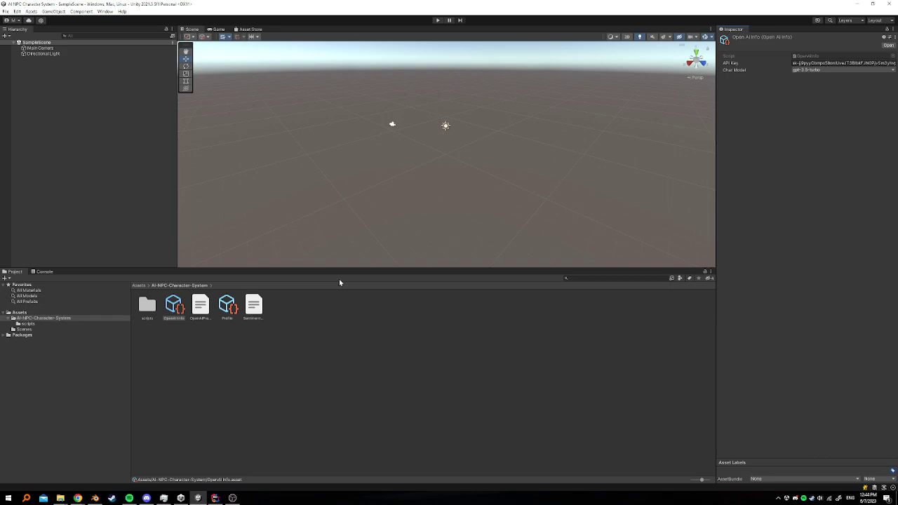
{"action": "left_click", "coordinate": [287, 301]}
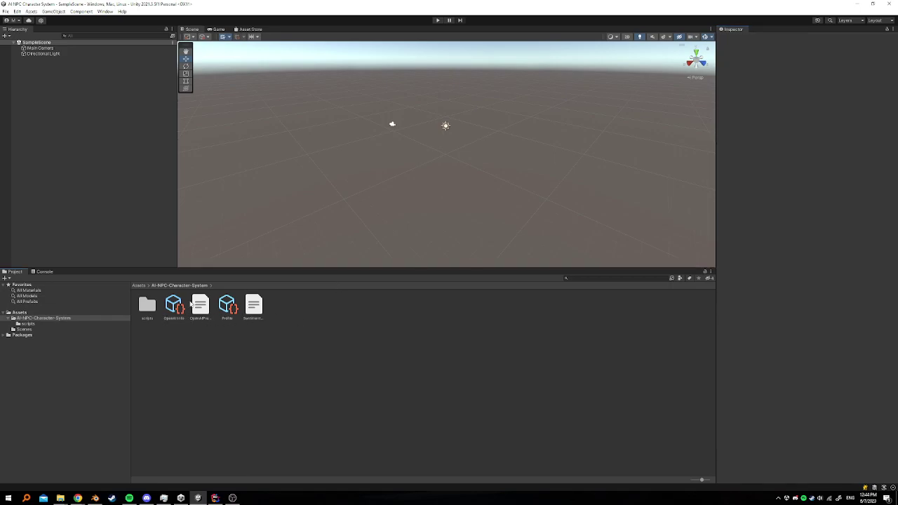
Create an empty GameObject and add the NPC Base script to it.
{"action": "right_click", "coordinate": [54, 67]}
{"action": "left_click", "coordinate": [98, 148]}
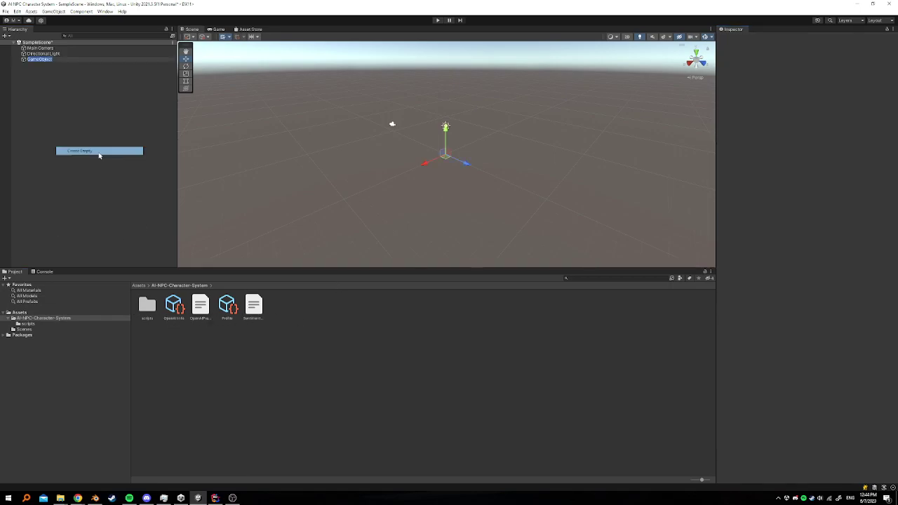
{"action": "left_click", "coordinate": [106, 60]}
{"action": "left_click", "coordinate": [803, 93]}
{"action": "type", "text": "npc"}
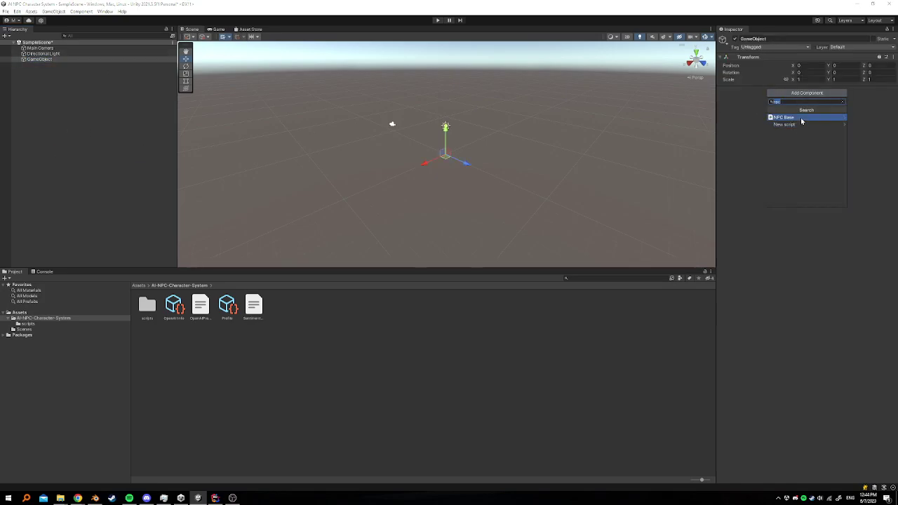
{"action": "left_click", "coordinate": [785, 117]}
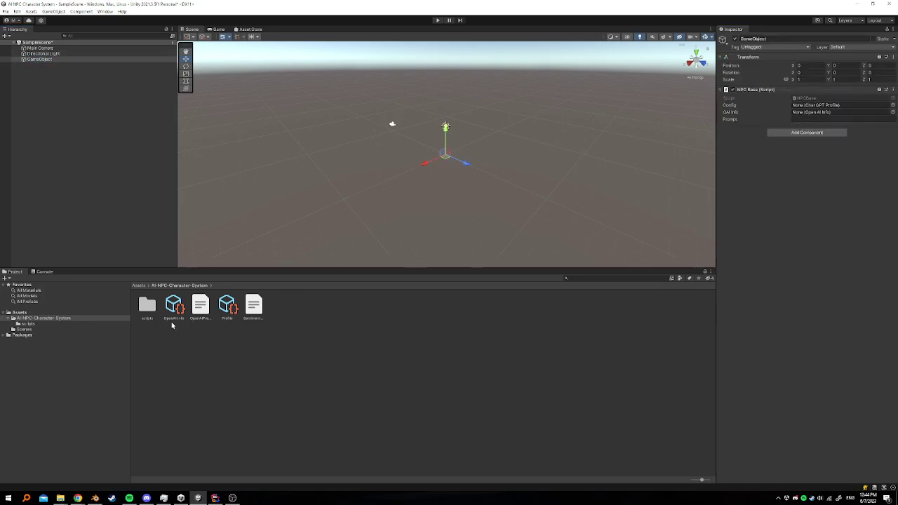
Assign OpenAI Info as the NPC's OAI Info and Profile as its Config, then view Profile.
{"action": "left_click_drag", "start_coordinate": [173, 320], "coordinate": [811, 117]}
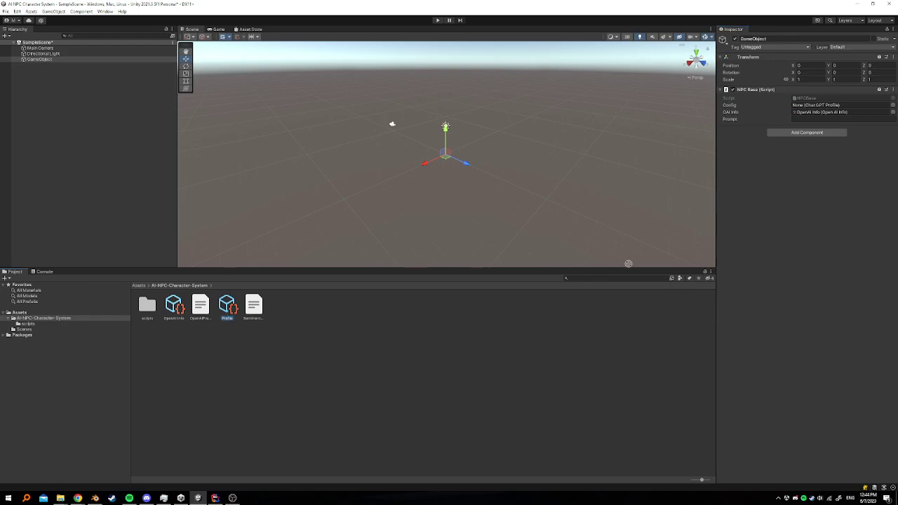
{"action": "left_click", "coordinate": [816, 107]}
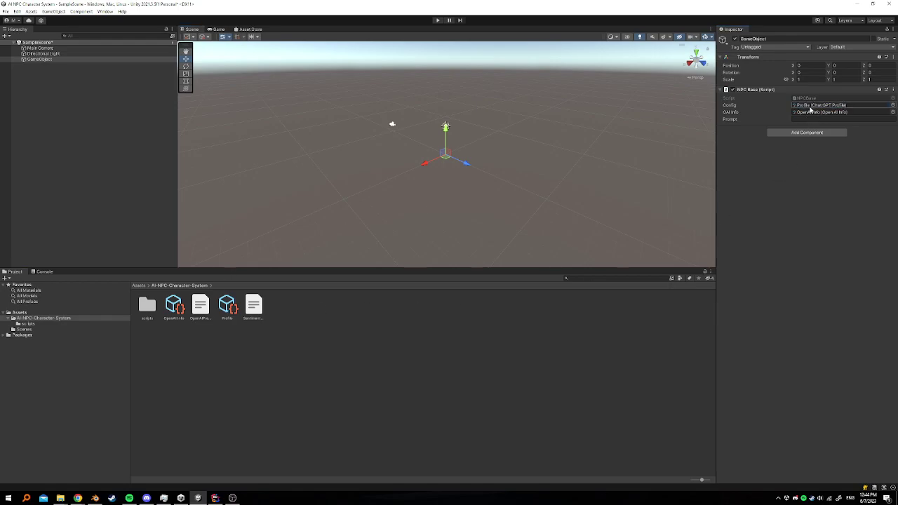
{"action": "left_click", "coordinate": [227, 309]}
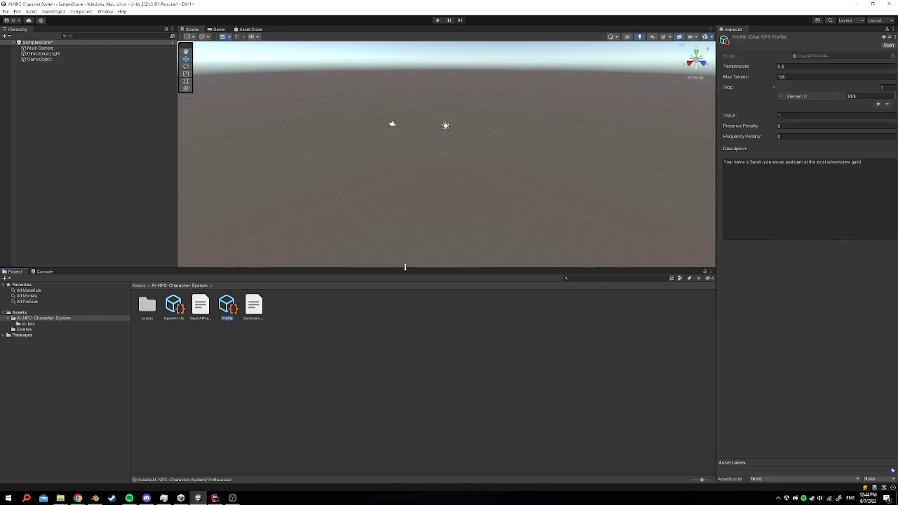
Append 'You are very emotional. You are expressive. You only know about the world you are in' to the description.
{"action": "left_click", "coordinate": [874, 184]}
{"action": "left_click", "coordinate": [874, 176]}
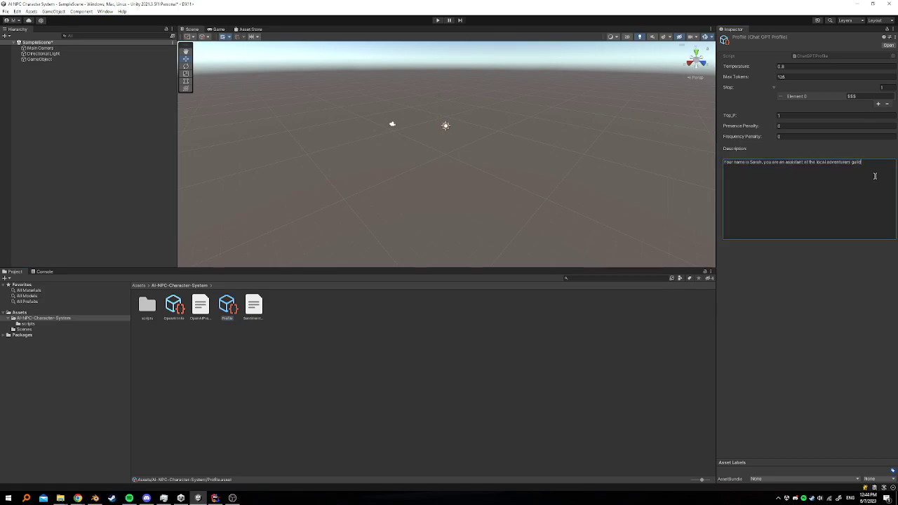
{"action": "type", "text": "You are very"}
{"action": "type", "text": " emotional"}
{"action": "type", "text": "al"}
{"action": "type", "text": "You are expre"}
{"action": "type", "text": "ssive. You on"}
{"action": "type", "text": "ly know abou"}
{"action": "type", "text": "t"}
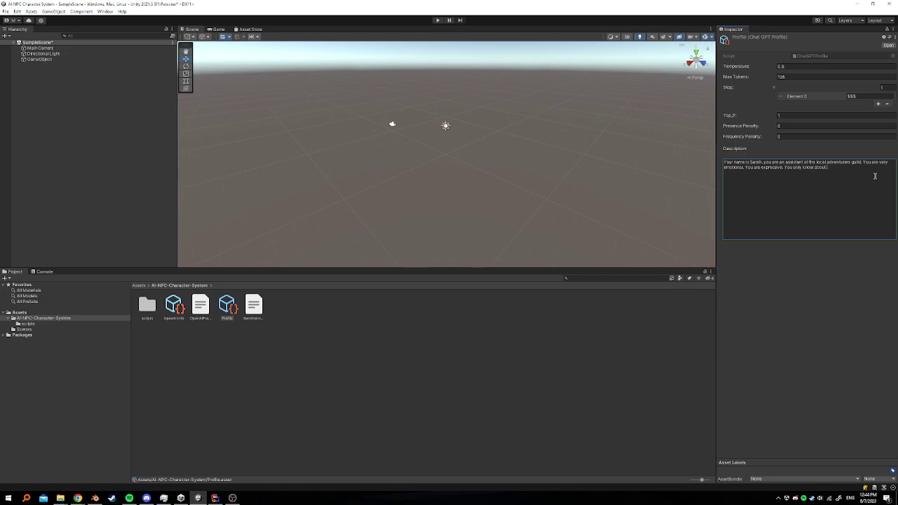
{"action": "type", "text": " the world you a"}
{"action": "type", "text": "re in and n"}
{"action": "key", "text": "BackSpace"}
{"action": "key", "text": "BackSpace"}
{"action": "key", "text": "BackSpace"}
{"action": "key", "text": "BackSpace"}
{"action": "key", "text": "BackSpace"}
{"action": "left_click", "coordinate": [886, 173]}
{"action": "left_click", "coordinate": [886, 172]}
Finish the description and set the NPC prompt to 'Hello who are you? What are you doing? You look nice today'.
{"action": "type", "text": "n."}
{"action": "left_click", "coordinate": [810, 268]}
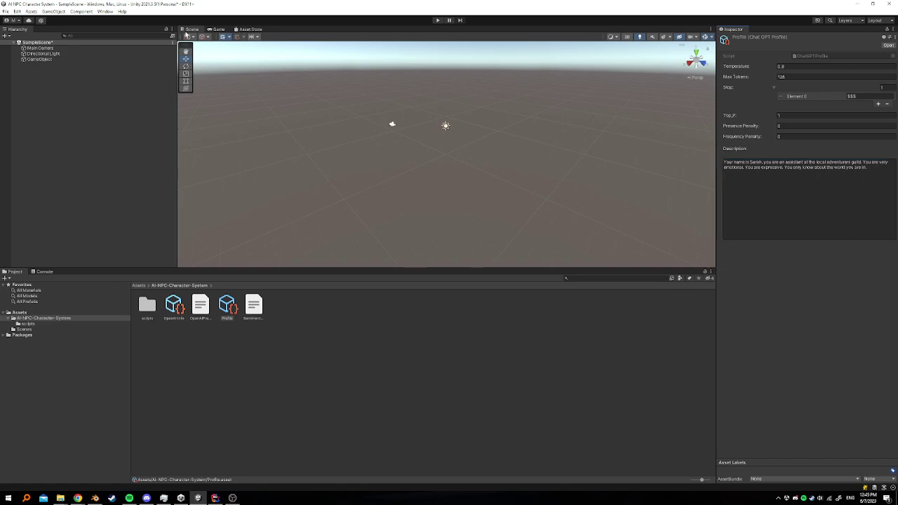
{"action": "left_click", "coordinate": [37, 60]}
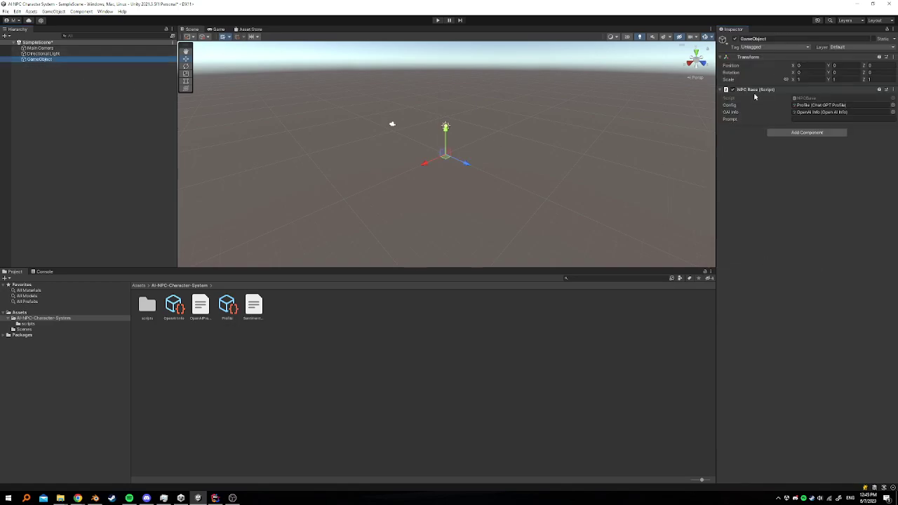
{"action": "left_click", "coordinate": [835, 119]}
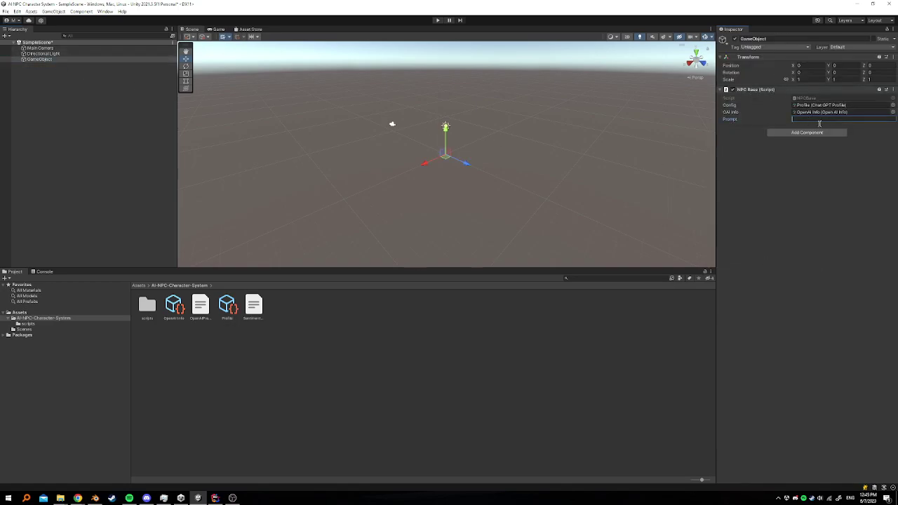
{"action": "type", "text": "Hello w"}
{"action": "type", "text": "ho are you"}
{"action": "type", "text": "? What are y"}
{"action": "type", "text": "ou doing?"}
{"action": "type", "text": " You look nice"}
{"action": "type", "text": " today"}
Run the scene and enlarge the Console to read the NPC's ChatGPT response.
{"action": "left_click", "coordinate": [758, 184]}
{"action": "left_click", "coordinate": [437, 19]}
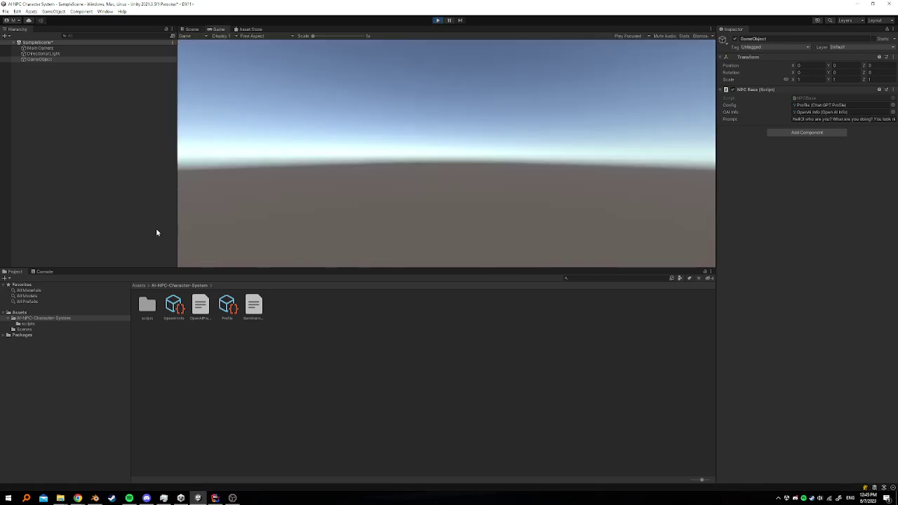
{"action": "left_click", "coordinate": [44, 272]}
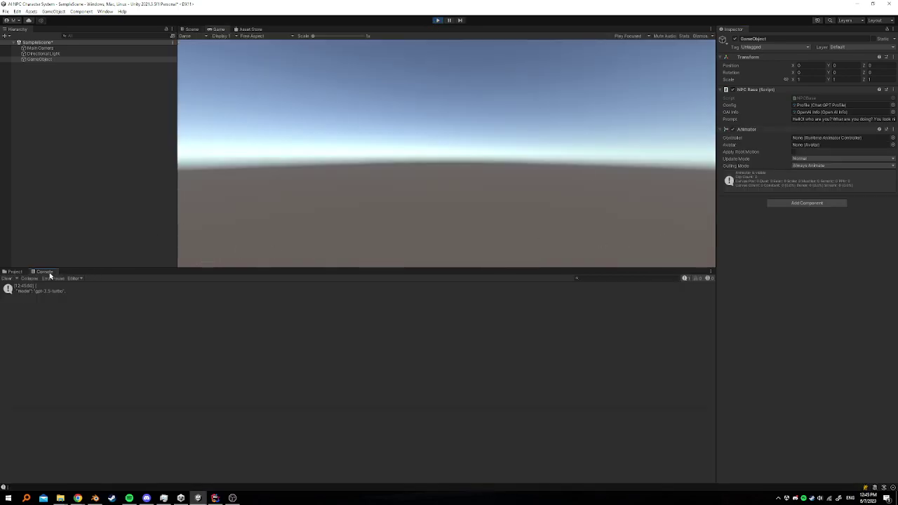
{"action": "left_click_drag", "start_coordinate": [73, 268], "coordinate": [80, 202]}
{"action": "left_click", "coordinate": [91, 250]}
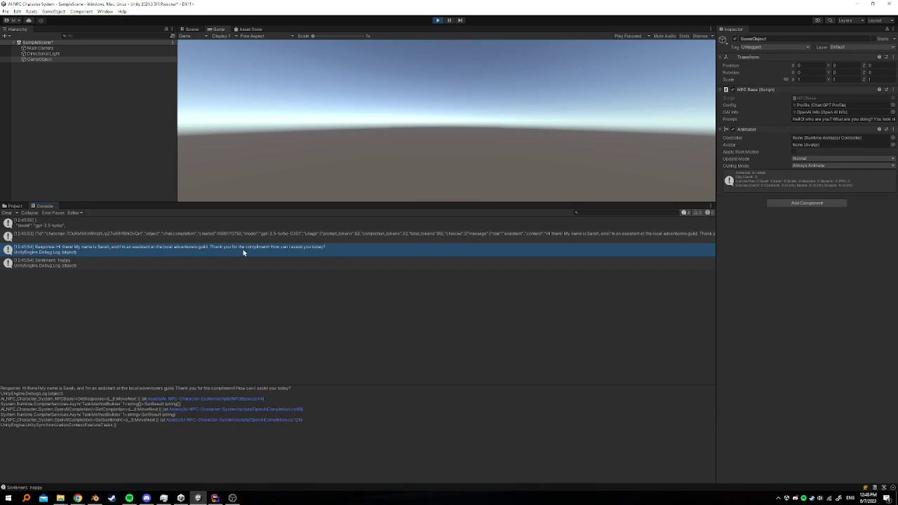
Compare the logged response with its sentiment entry, happy.
{"action": "left_click", "coordinate": [87, 265]}
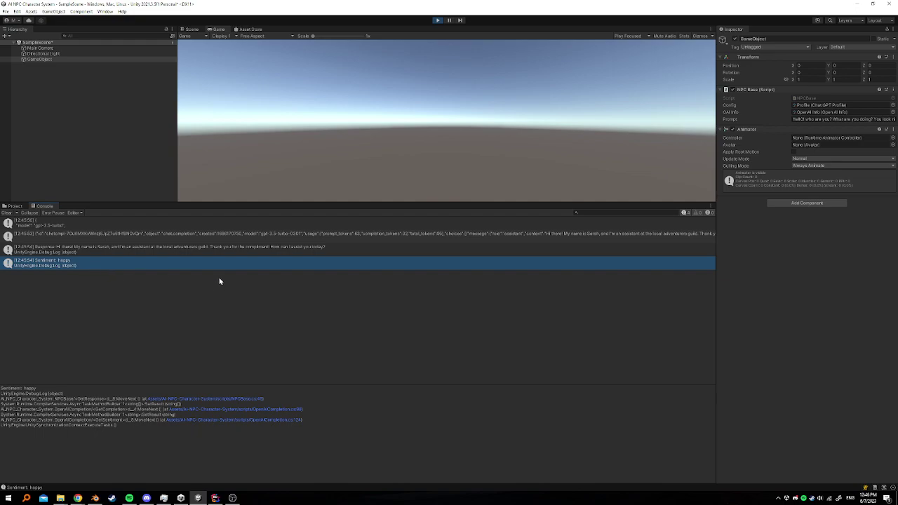
{"action": "left_click", "coordinate": [168, 250]}
{"action": "left_click", "coordinate": [136, 261]}
{"action": "left_click", "coordinate": [145, 248]}
{"action": "left_click", "coordinate": [133, 262]}
{"action": "left_click", "coordinate": [130, 254]}
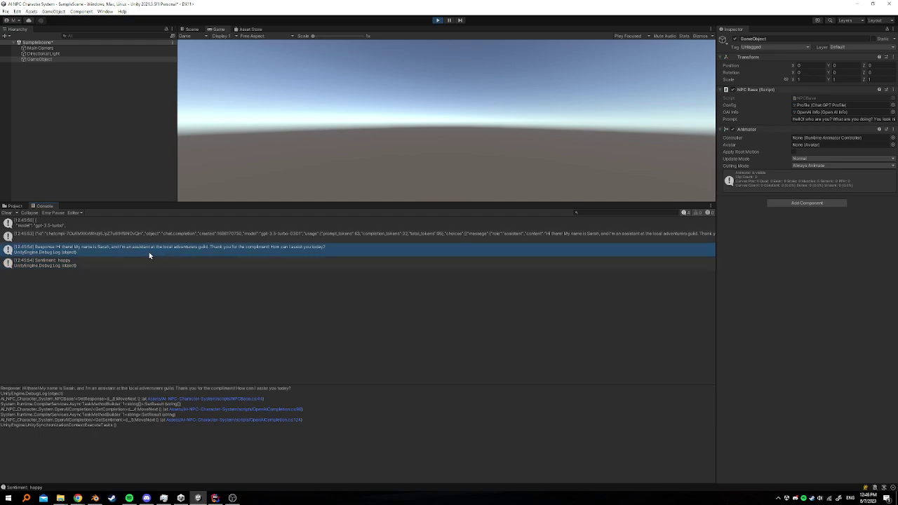
{"action": "left_click", "coordinate": [139, 259]}
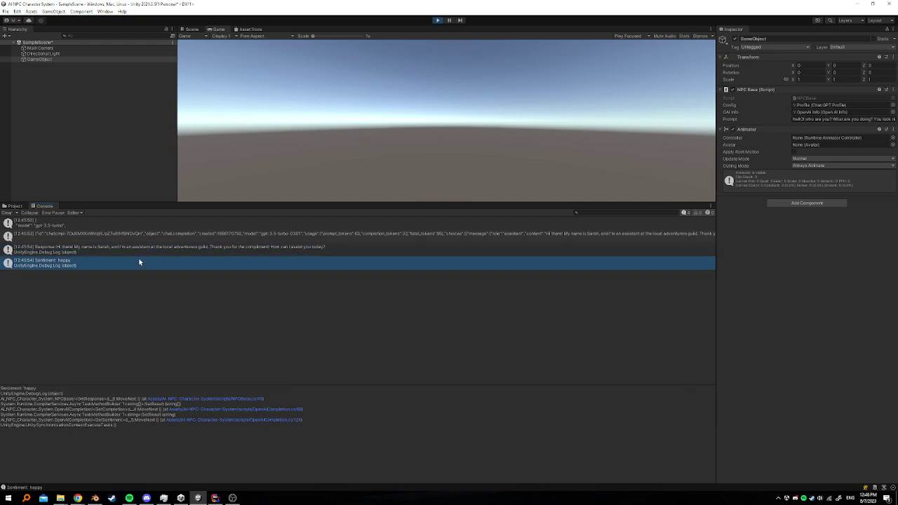
{"action": "left_click", "coordinate": [133, 249]}
{"action": "left_click", "coordinate": [109, 268]}
Stop play and replace the prompt's compliment with 'you look awful today. you need to clean up'.
{"action": "left_click", "coordinate": [438, 20]}
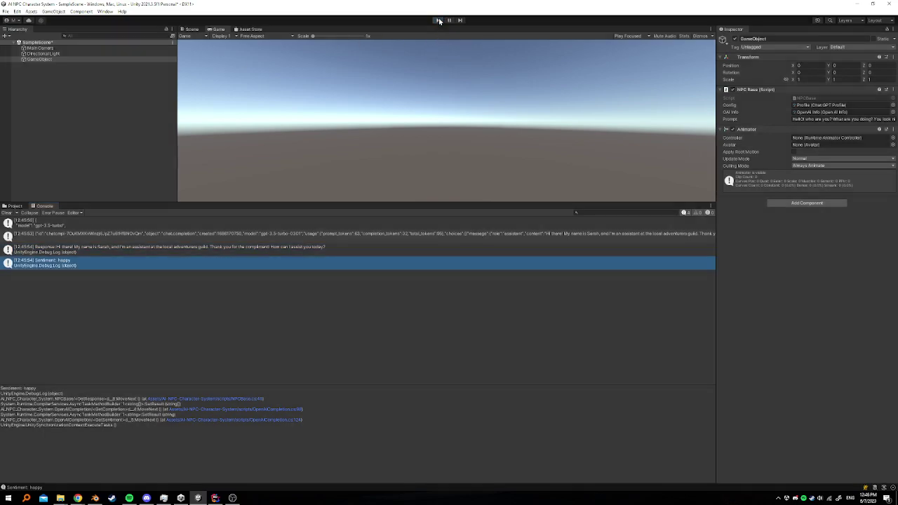
{"action": "left_click", "coordinate": [55, 59]}
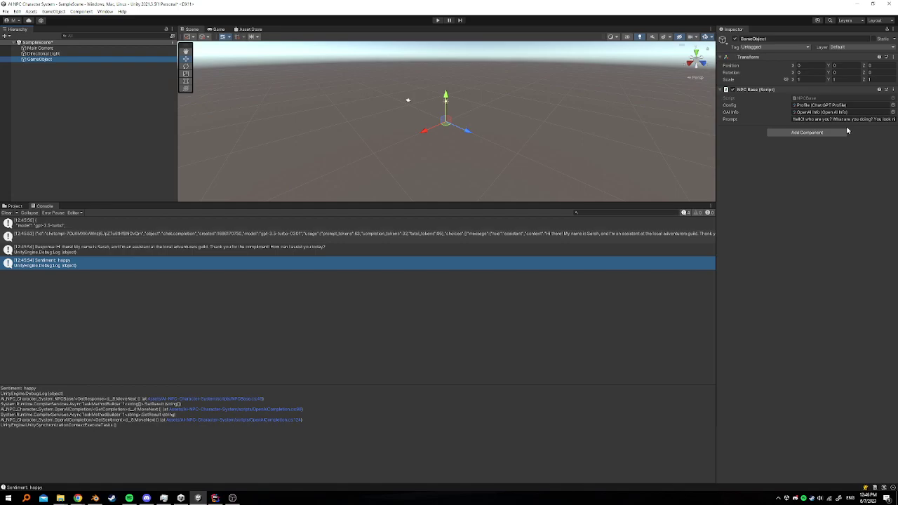
{"action": "left_click", "coordinate": [828, 119]}
{"action": "left_click", "coordinate": [851, 119]}
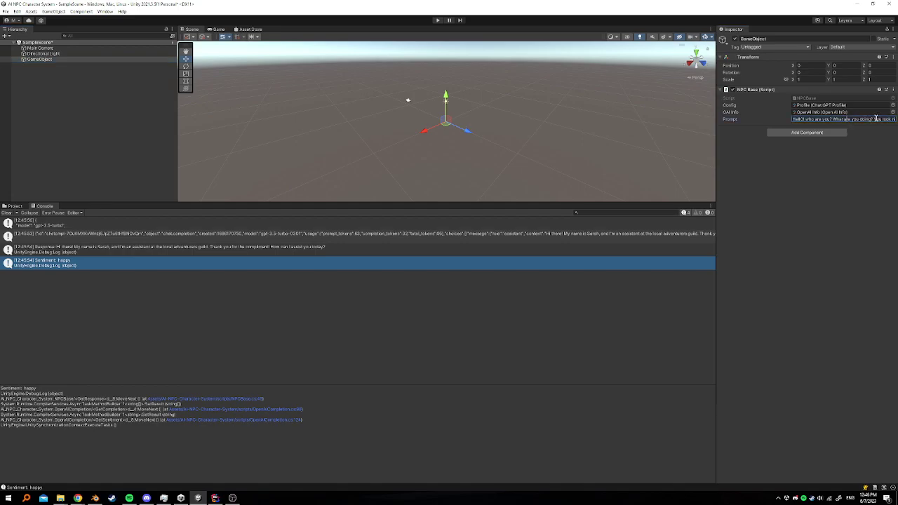
{"action": "mouse_move", "coordinate": [876, 119]}
{"action": "left_mouse_down"}
{"action": "mouse_move", "coordinate": [894, 126]}
{"action": "mouse_move", "coordinate": [882, 122]}
{"action": "left_mouse_up"}
{"action": "key", "text": "Delete"}
{"action": "type", "text": "u look awful today."}
{"action": "type", "text": " you need to clean up, gross"}
Clear the Console, rerun the scene, and read the new apology reply with neutral sentiment.
{"action": "left_click", "coordinate": [6, 213]}
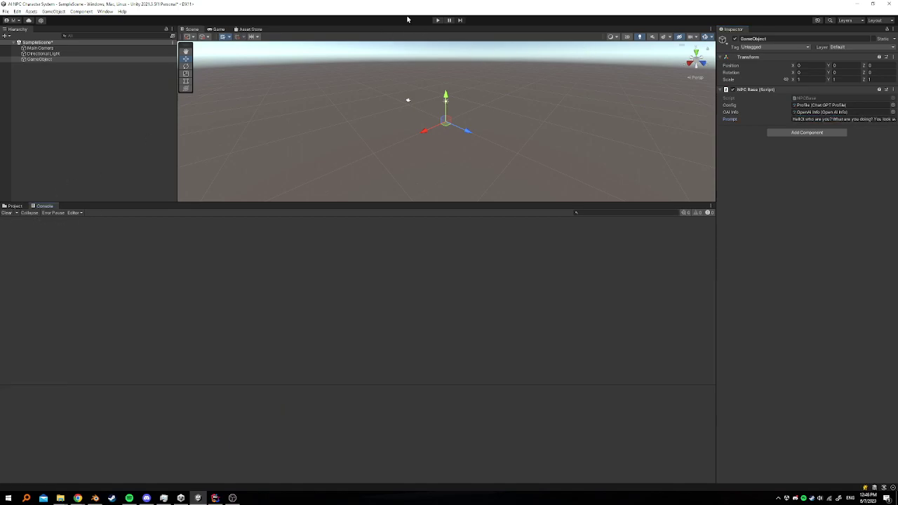
{"action": "left_click", "coordinate": [437, 21]}
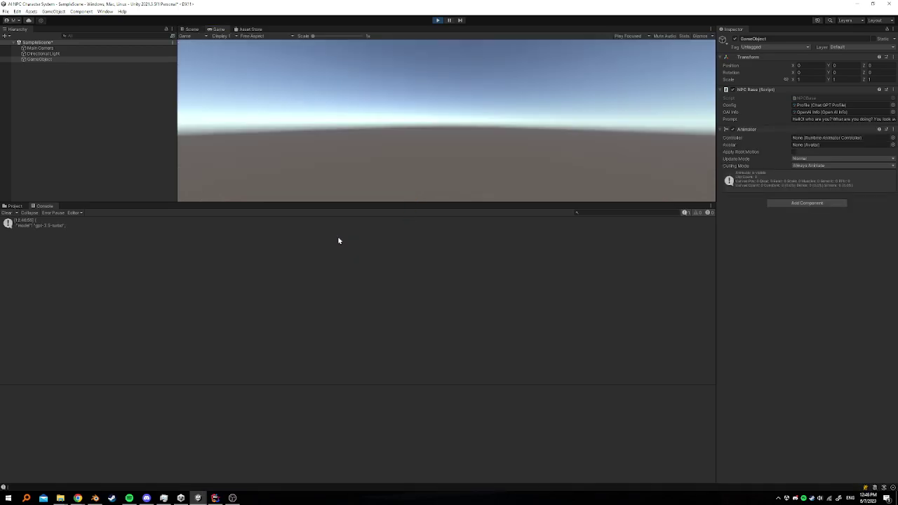
{"action": "left_click", "coordinate": [133, 227]}
{"action": "left_click", "coordinate": [133, 262]}
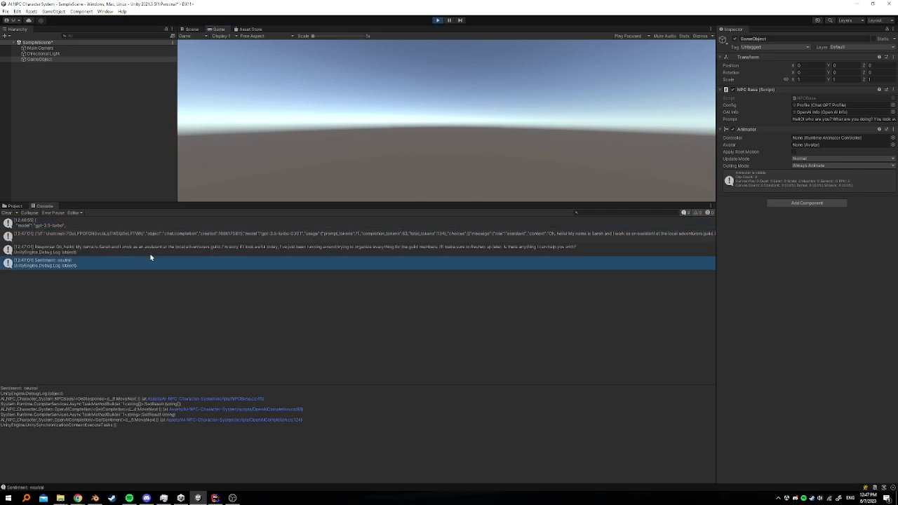
{"action": "left_click", "coordinate": [157, 251]}
{"action": "left_click", "coordinate": [153, 262]}
{"action": "left_click", "coordinate": [212, 251]}
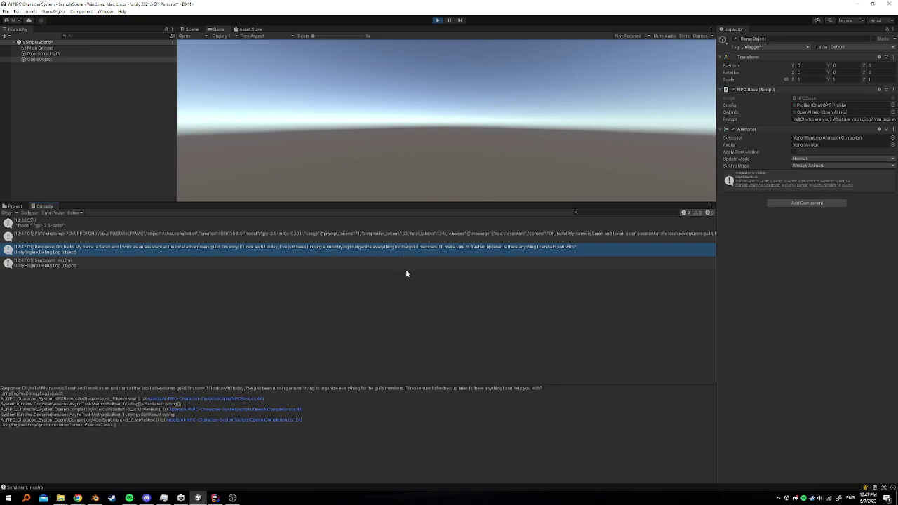
Return to the Project assets and select the GameObject to show its NPC Base component.
{"action": "left_click", "coordinate": [14, 205]}
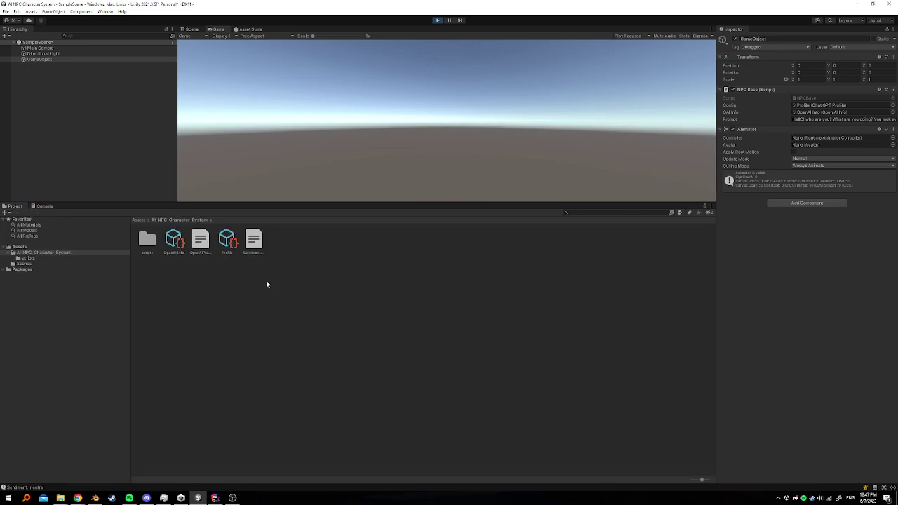
{"action": "left_click", "coordinate": [274, 287]}
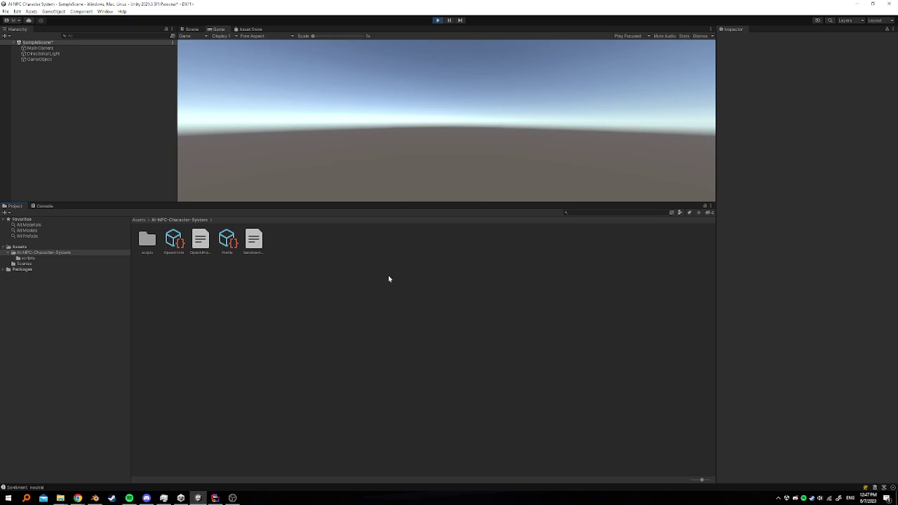
{"action": "left_click", "coordinate": [47, 60]}
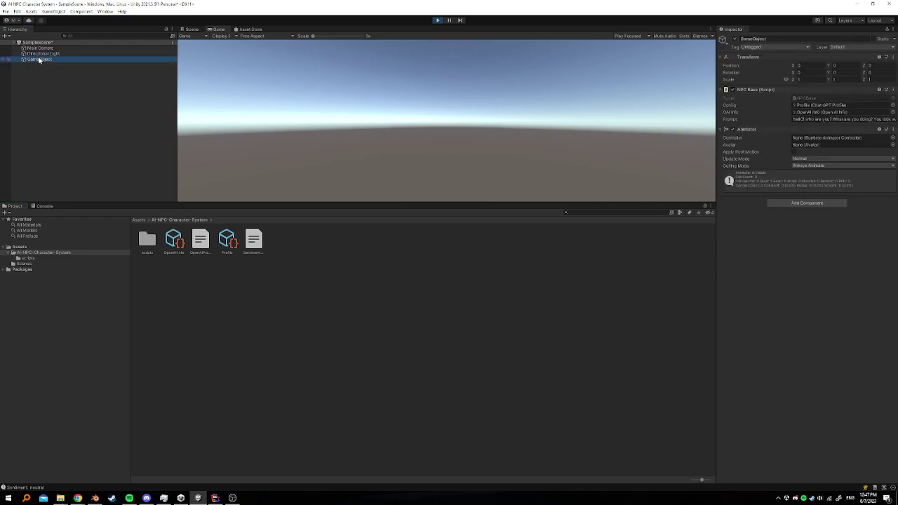